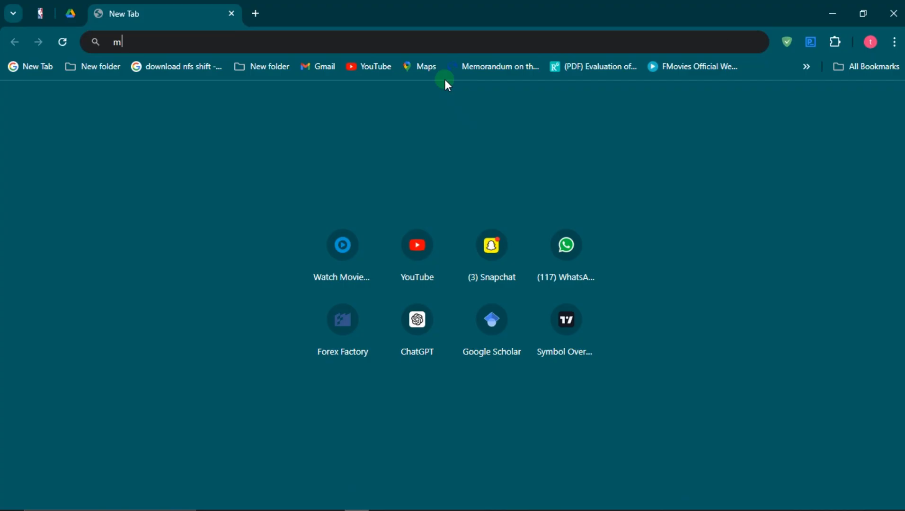
Search the web for "metasploitable download" and open Rapid7's "Metasploitable - Virtual Machine to Test Metasploit" result
type("eta")
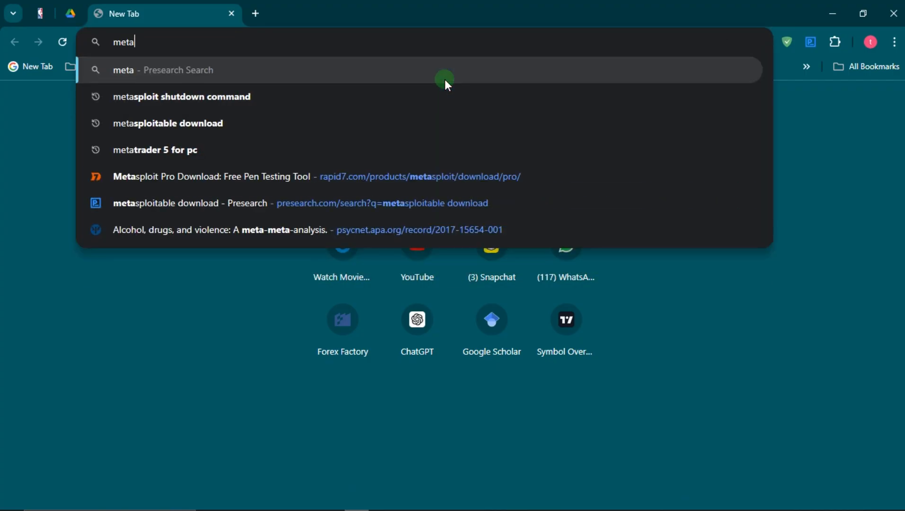
type("sploita")
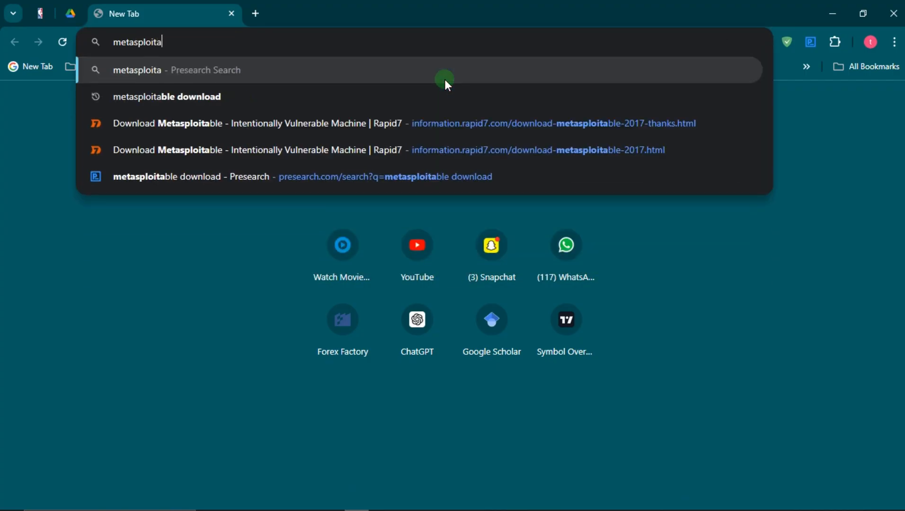
type("ble")
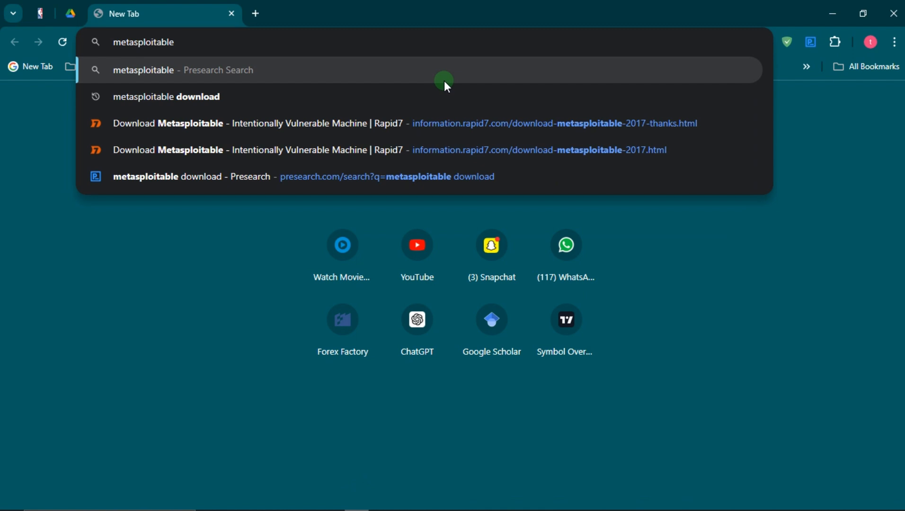
left_click(411, 94)
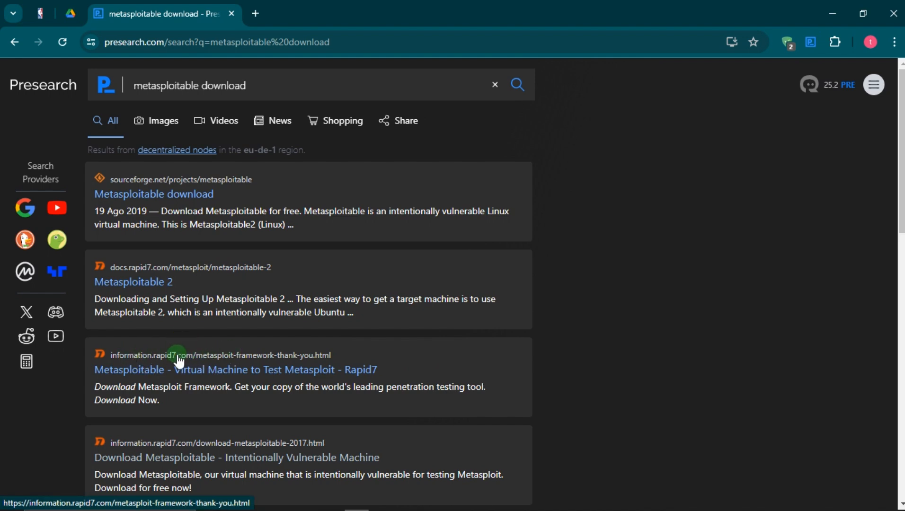
left_click(246, 358)
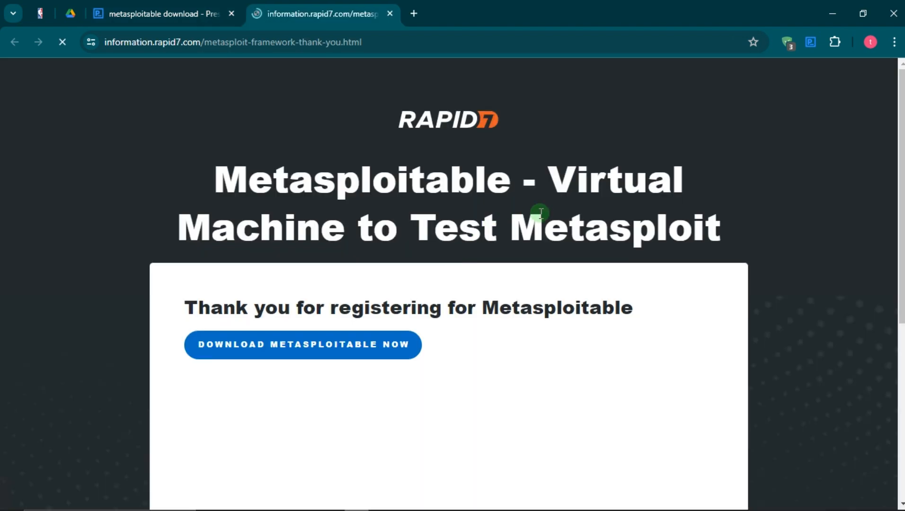
Look over the Rapid7 page for the Metasploitable and Metasploit Framework download options
scroll(595, 198, "down", 5)
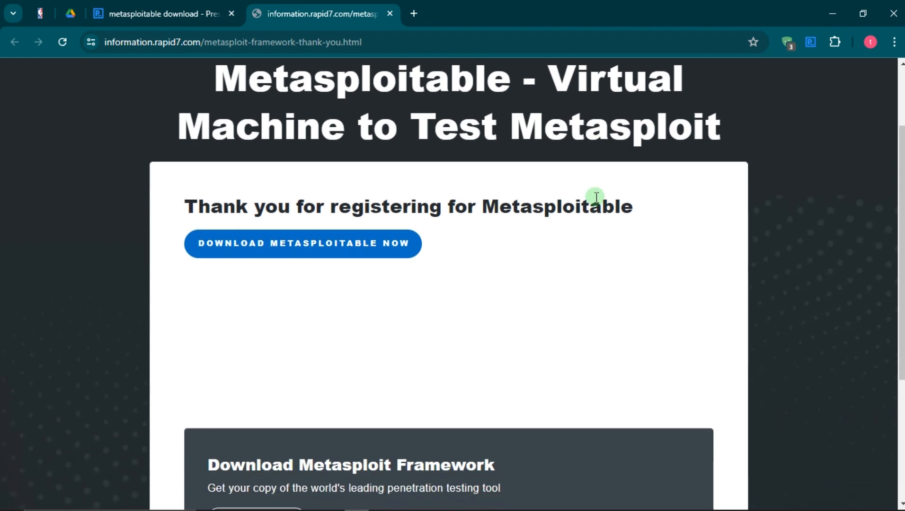
scroll(596, 198, "up", 6)
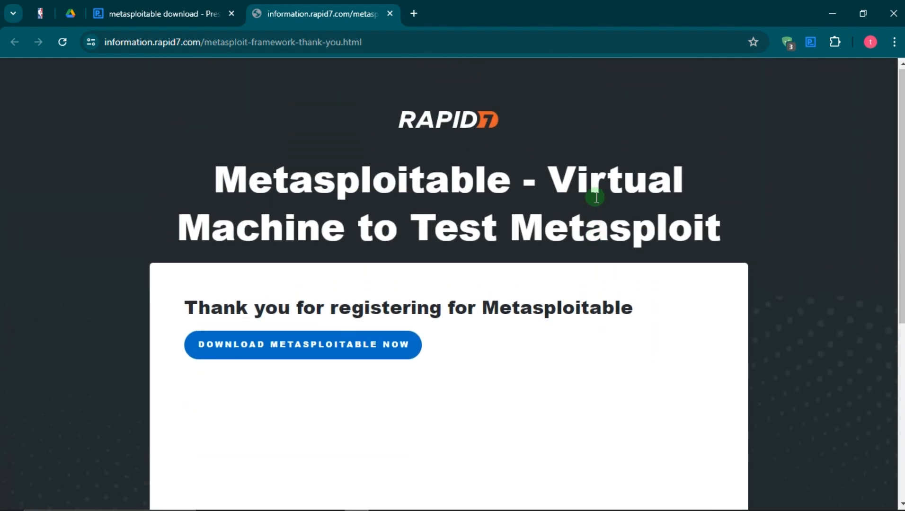
scroll(596, 197, "down", 1)
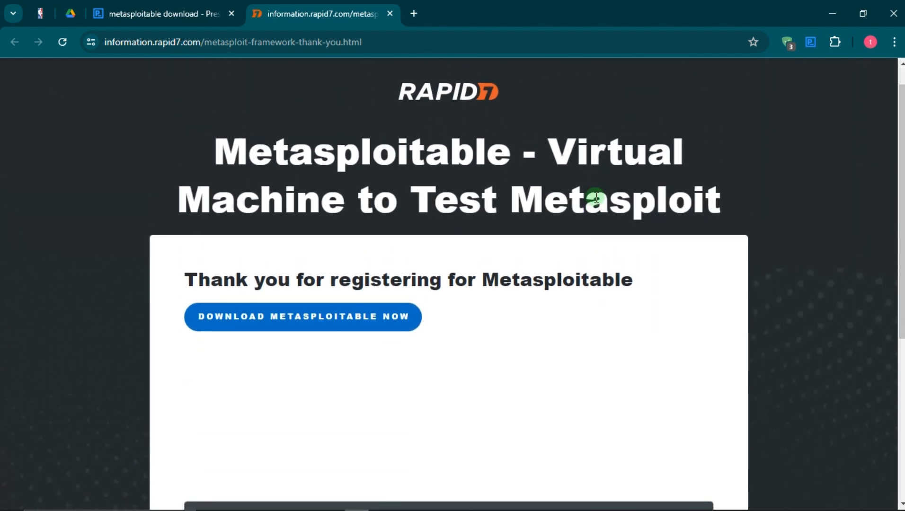
scroll(596, 198, "down", 1)
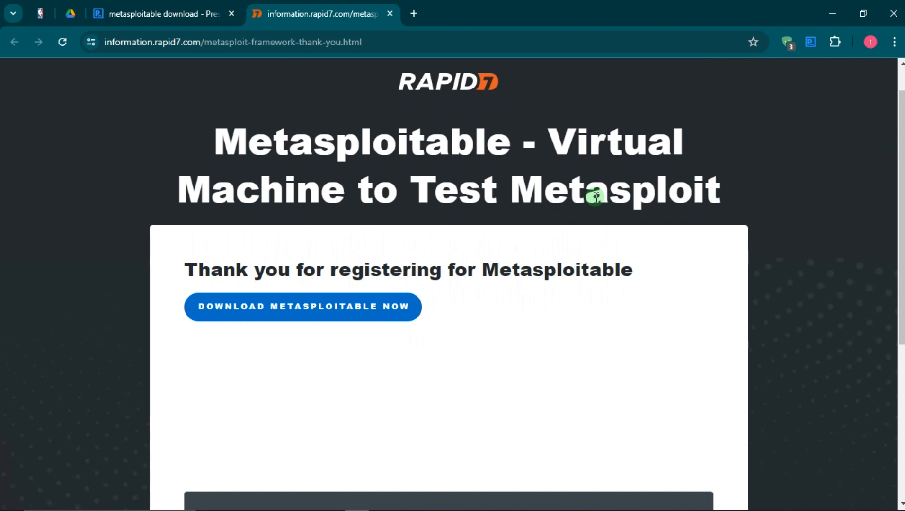
scroll(596, 198, "down", 1)
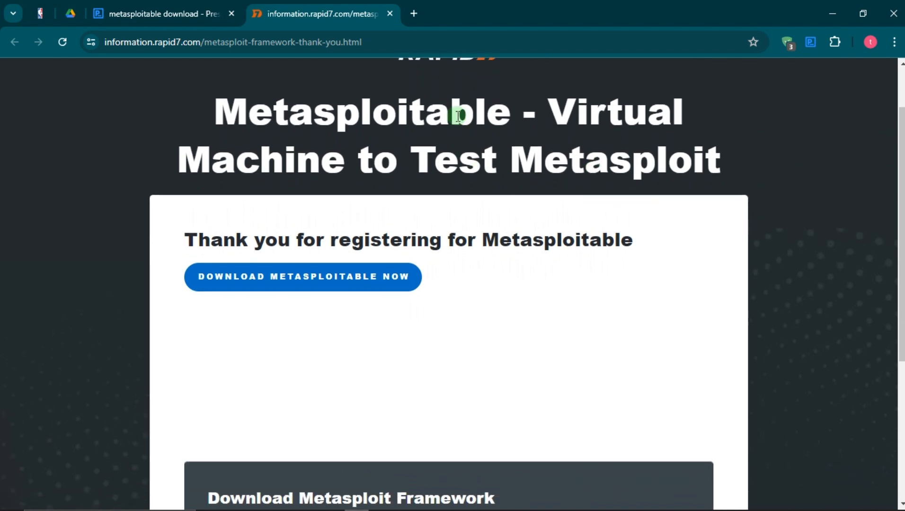
scroll(481, 102, "up", 2)
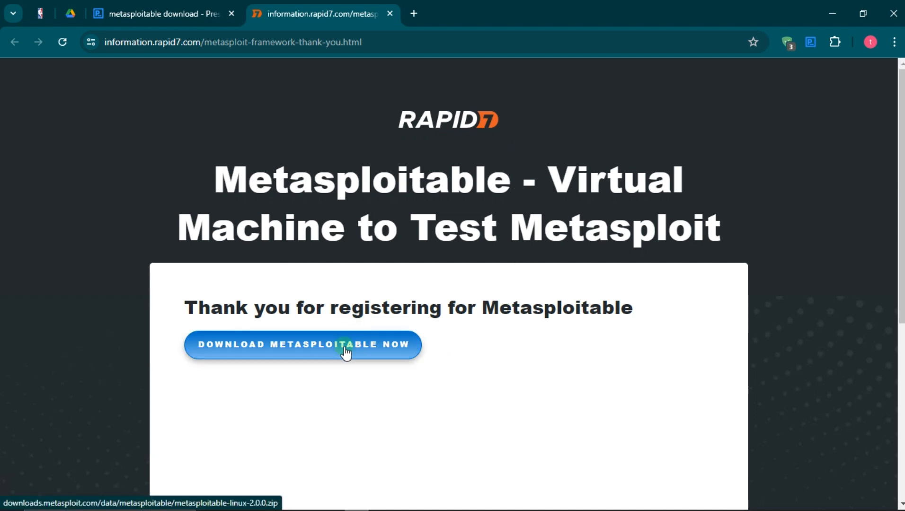
scroll(346, 350, "down", 4)
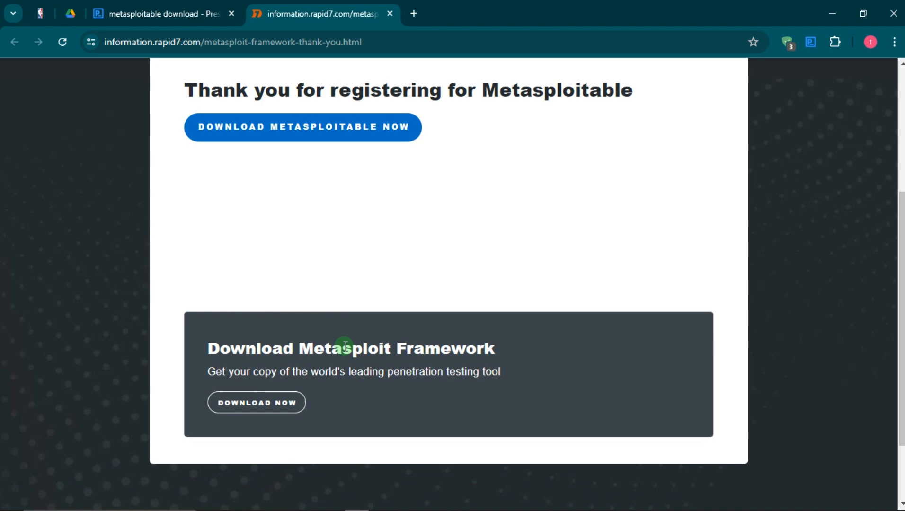
scroll(339, 222, "up", 2)
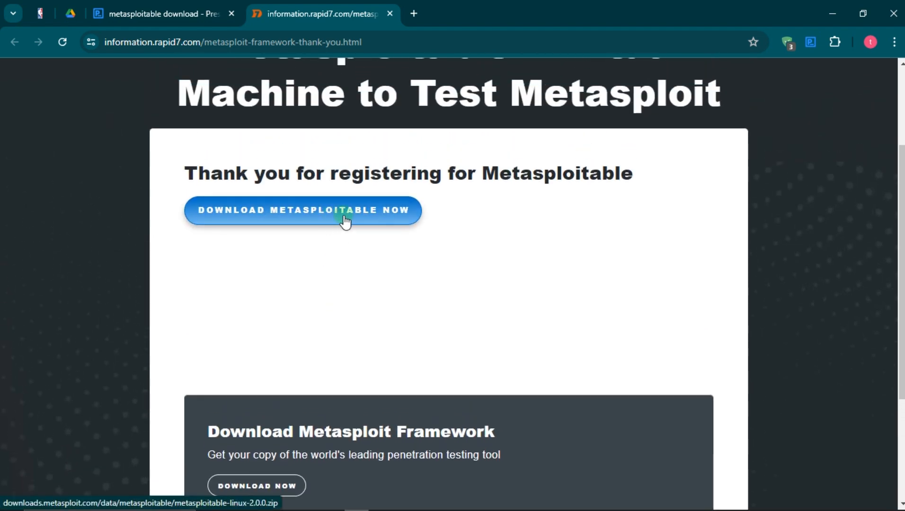
left_click(347, 221)
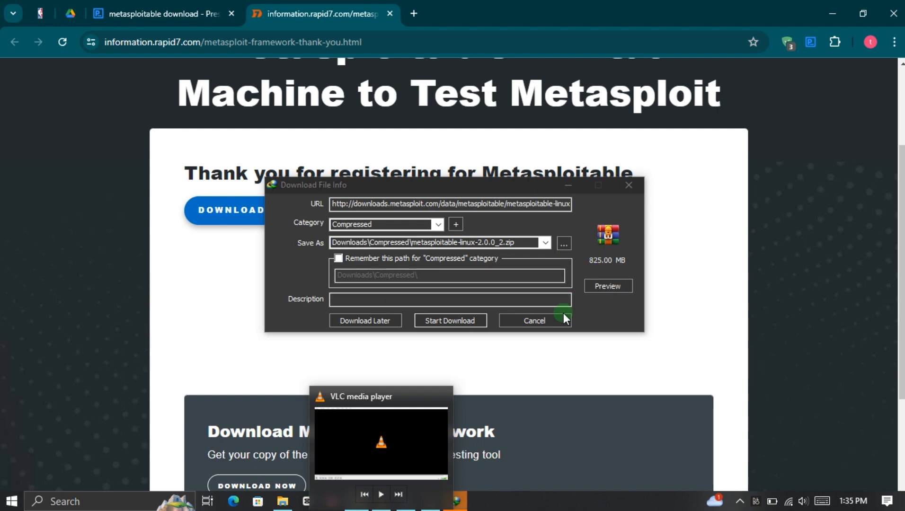
left_click(550, 322)
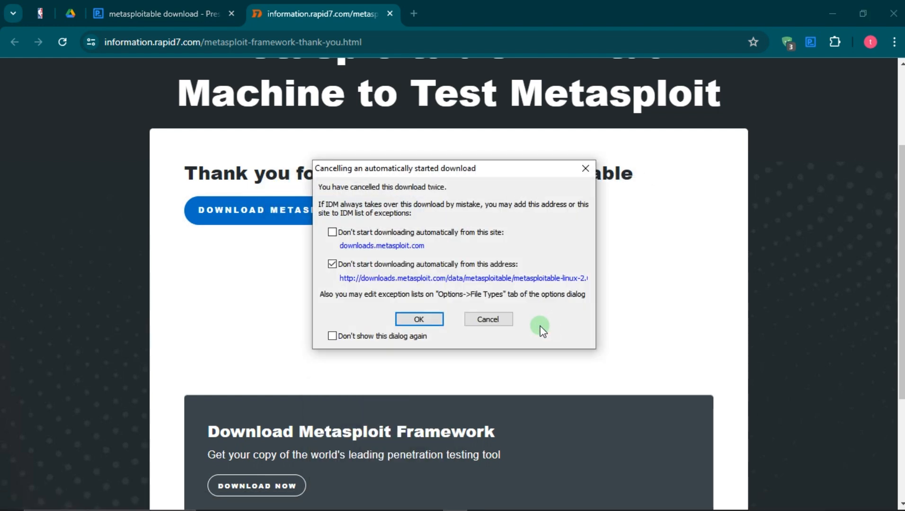
left_click(485, 317)
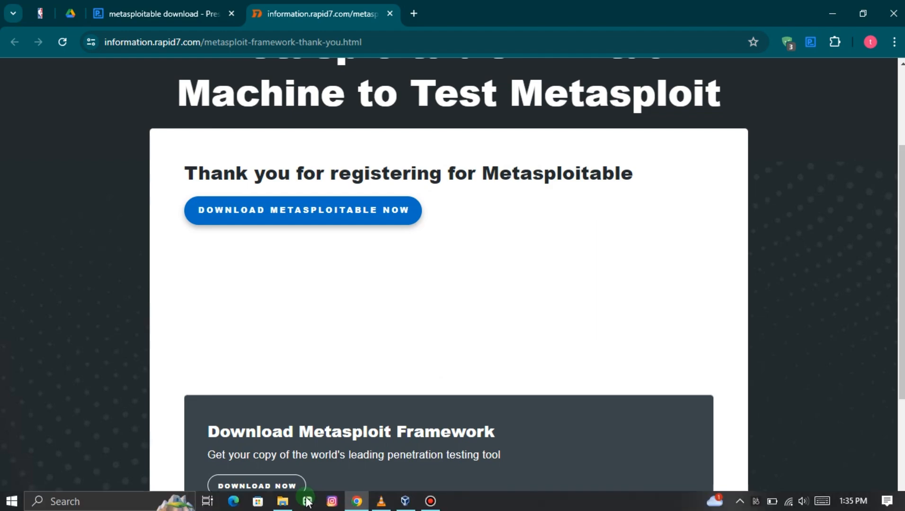
Switch to File Explorer and view the extracted Metasploitable2-Linux folder inside metasploitable-linux-2.0.0
left_click(307, 503)
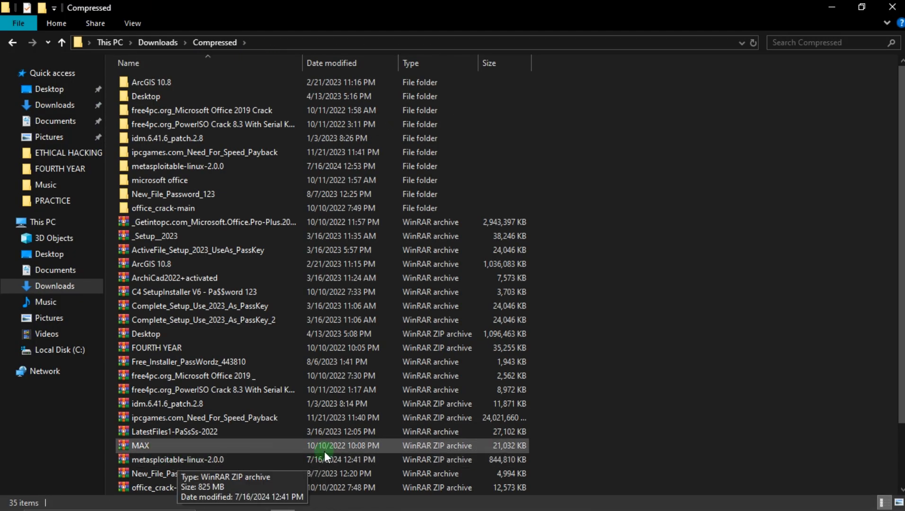
double_click(455, 458)
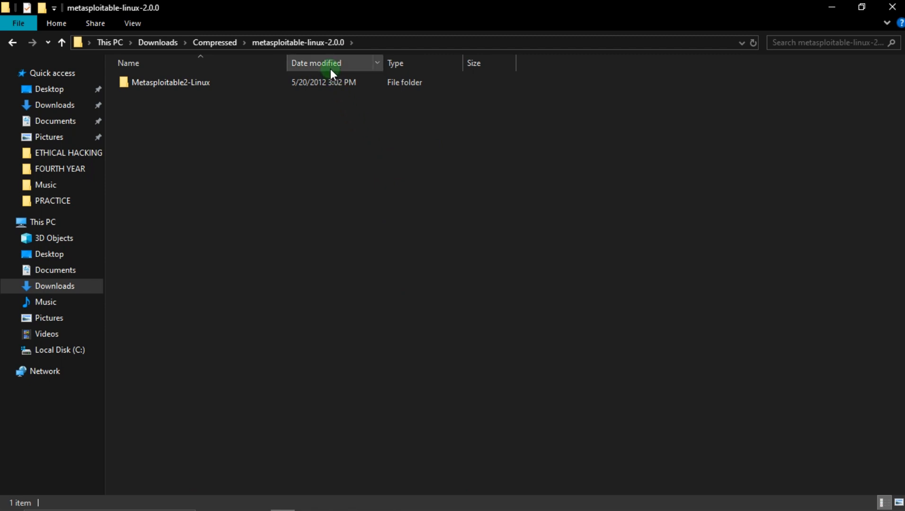
double_click(331, 82)
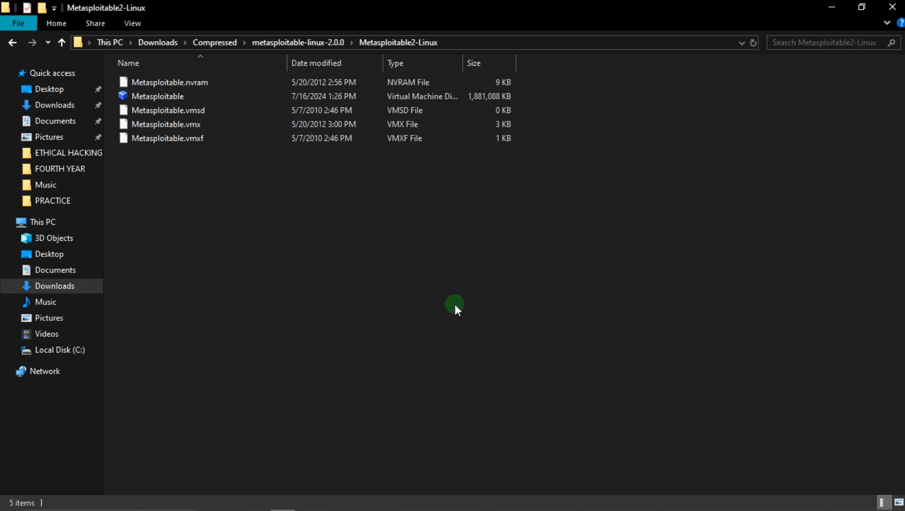
Switch to Oracle VM VirtualBox Manager and begin a new virtual machine named metasploitable
mouse_move(412, 509)
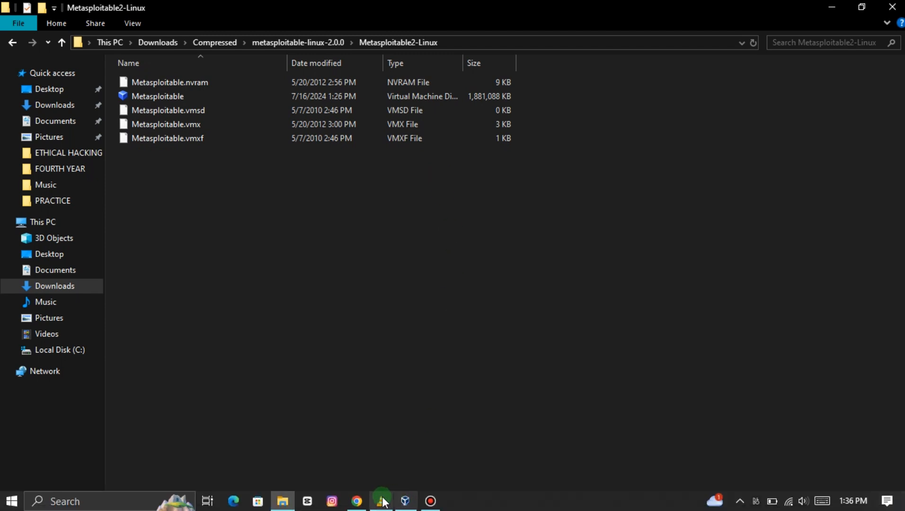
left_click(407, 500)
left_click(297, 45)
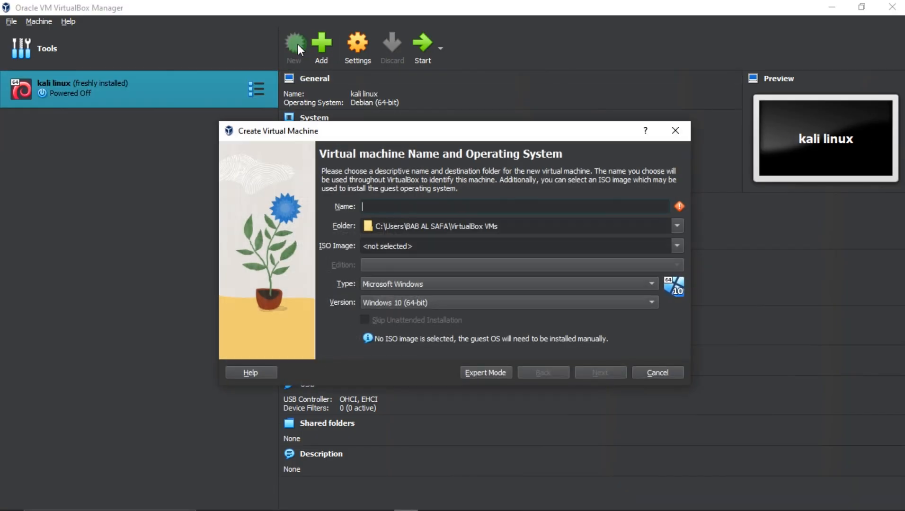
type("metasploitable")
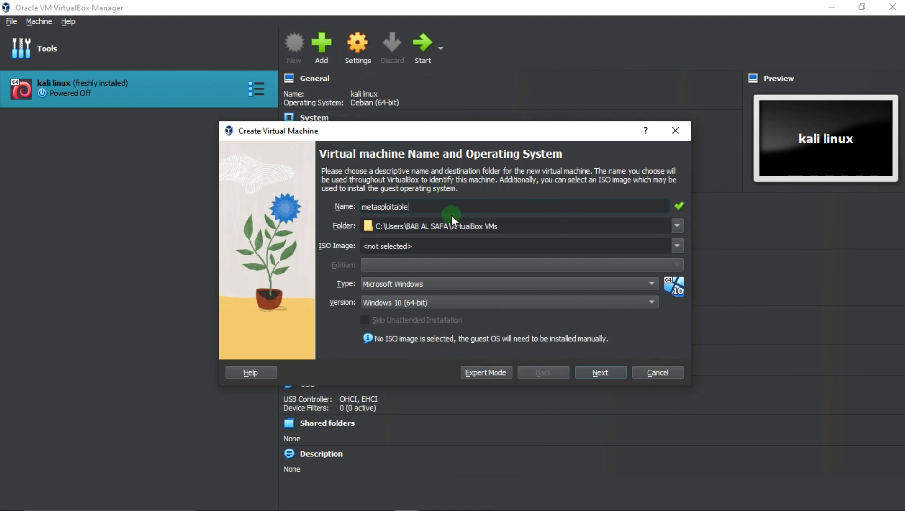
Set the new machine's operating system type to Linux and version to Ubuntu (64-bit), and proceed to the hardware settings
left_click(650, 283)
left_click(556, 298)
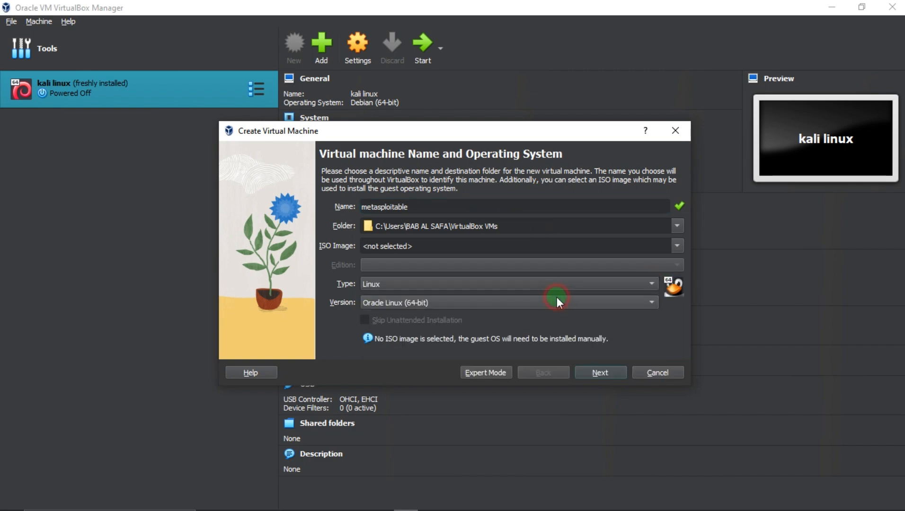
left_click(652, 303)
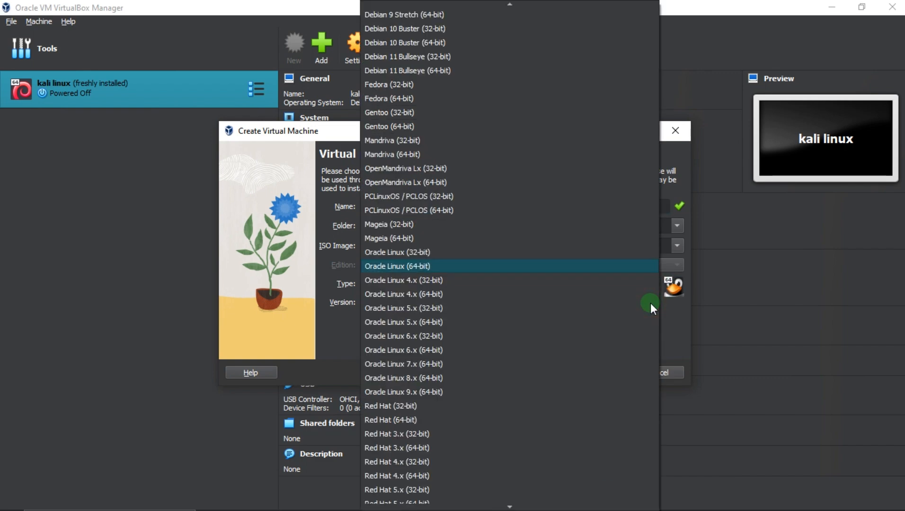
scroll(569, 328, "down", 10)
scroll(568, 327, "up", 5)
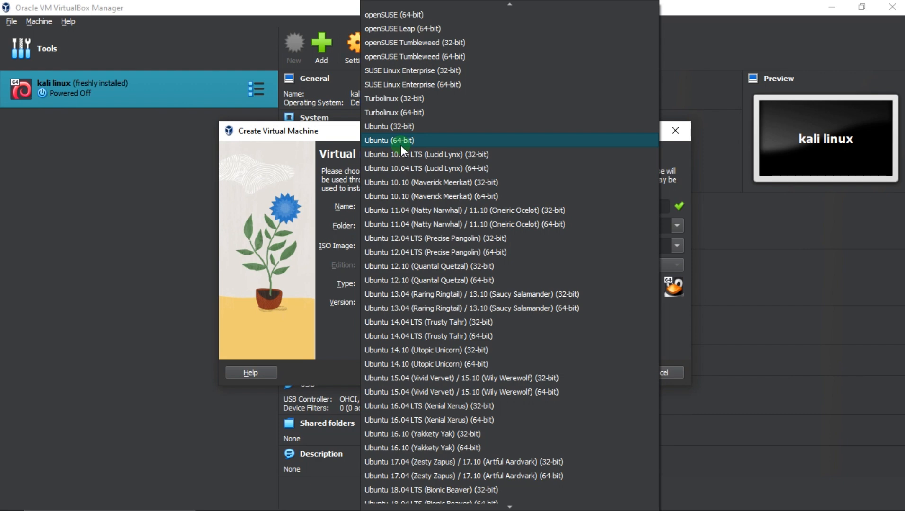
left_click(401, 143)
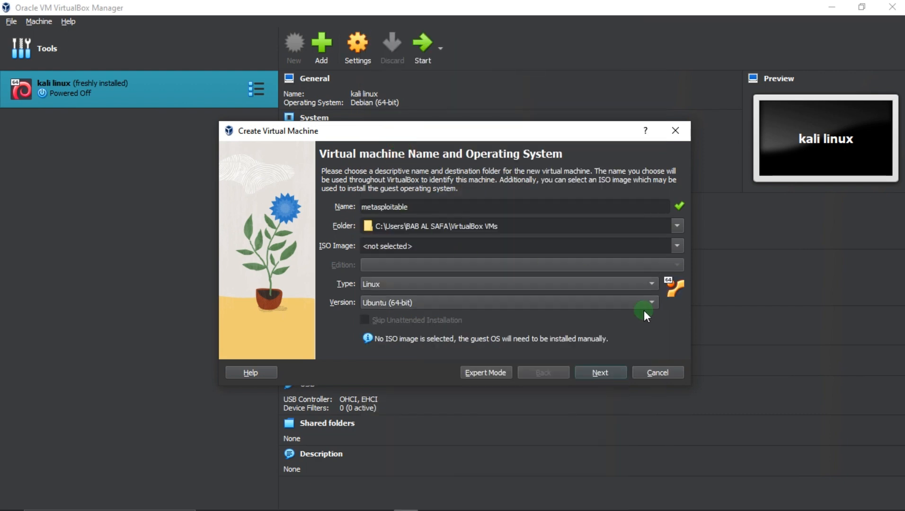
left_click(599, 372)
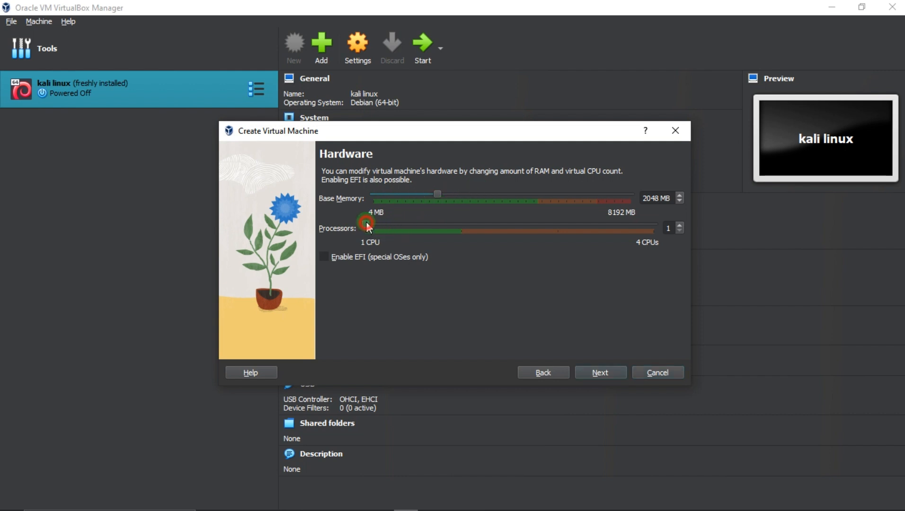
Finish creating the virtual machine with 2 processors and a new 20.35 GB virtual hard disk
left_click_drag(366, 224, 426, 226)
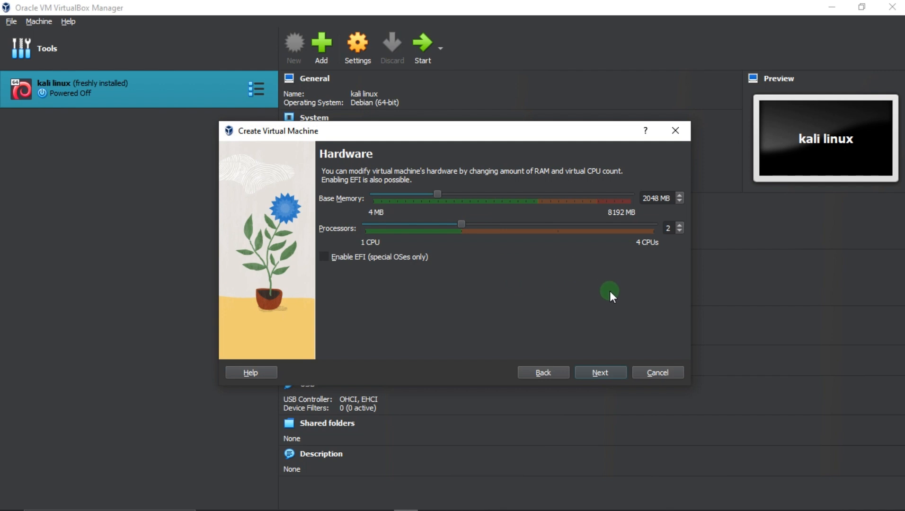
left_click(604, 371)
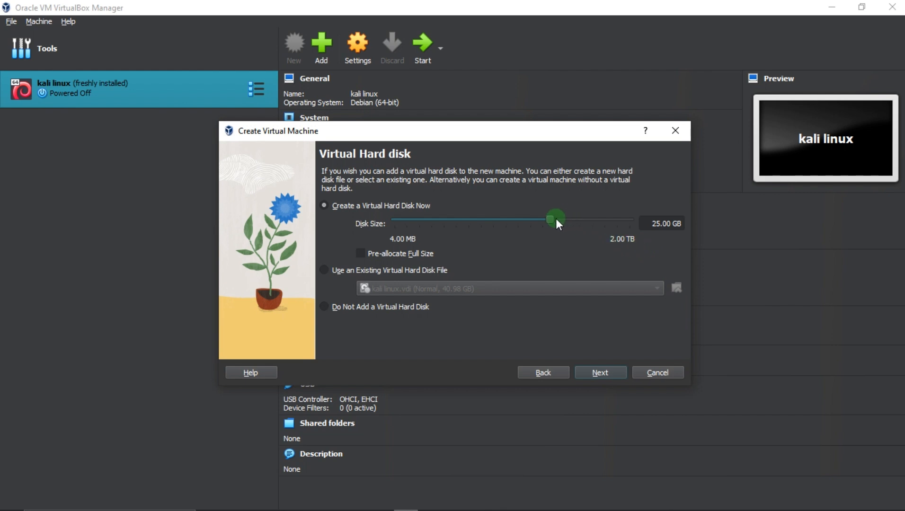
mouse_move(554, 218)
left_mouse_down()
mouse_move(515, 219)
mouse_move(550, 217)
left_mouse_up()
left_click(600, 373)
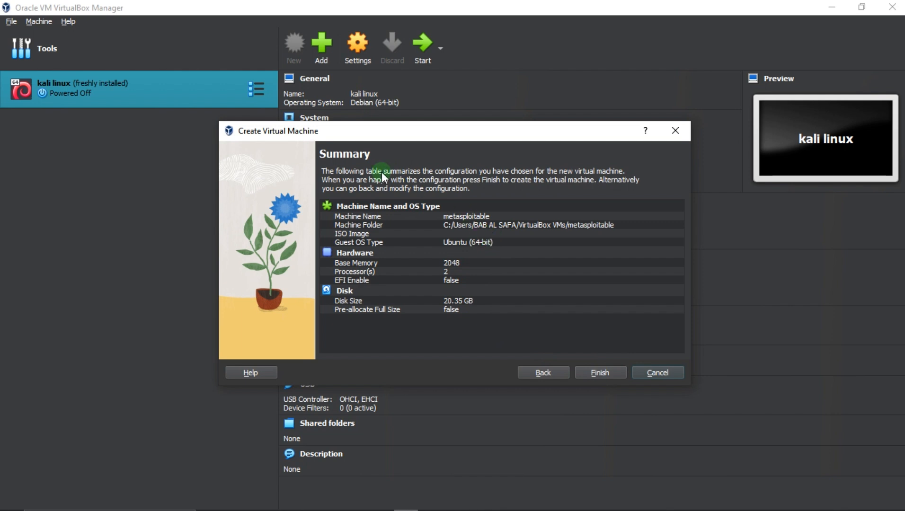
left_click(596, 372)
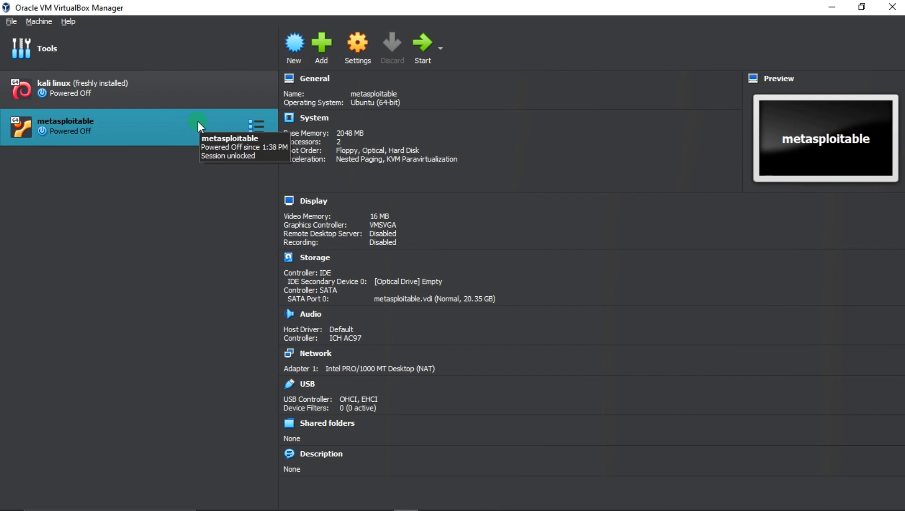
Open the settings of the metasploitable machine and examine its General, System and Display options
left_click(361, 55)
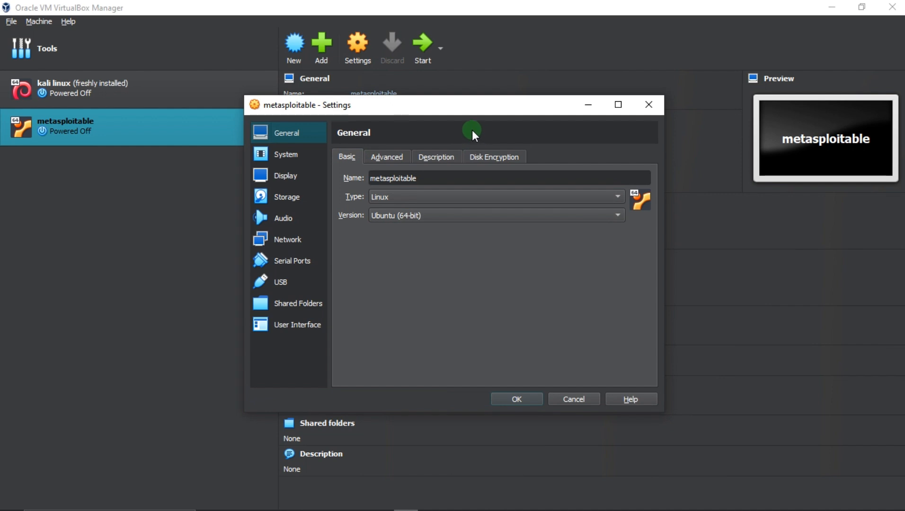
left_click(386, 161)
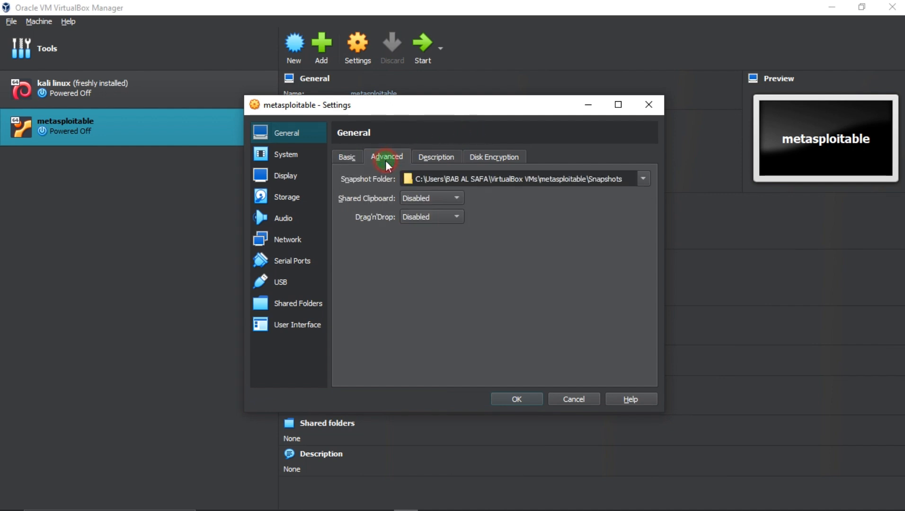
left_click(445, 157)
left_click(486, 158)
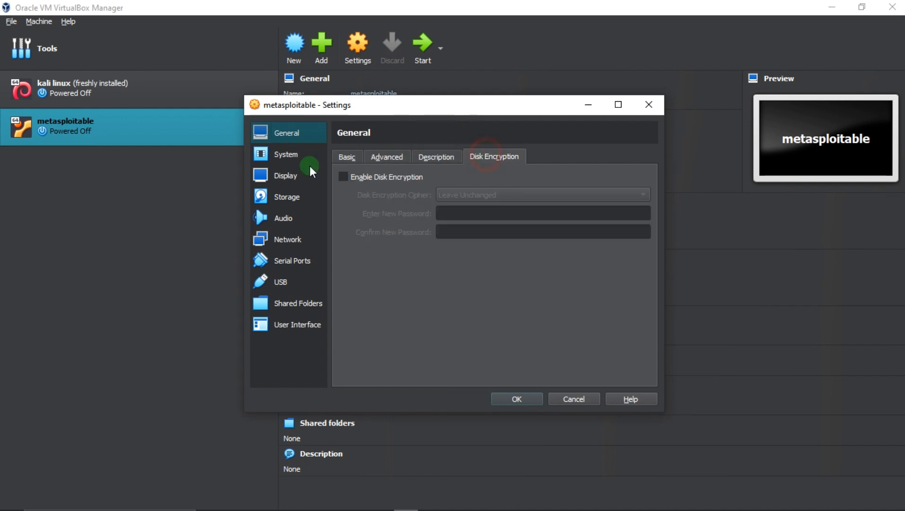
left_click(285, 155)
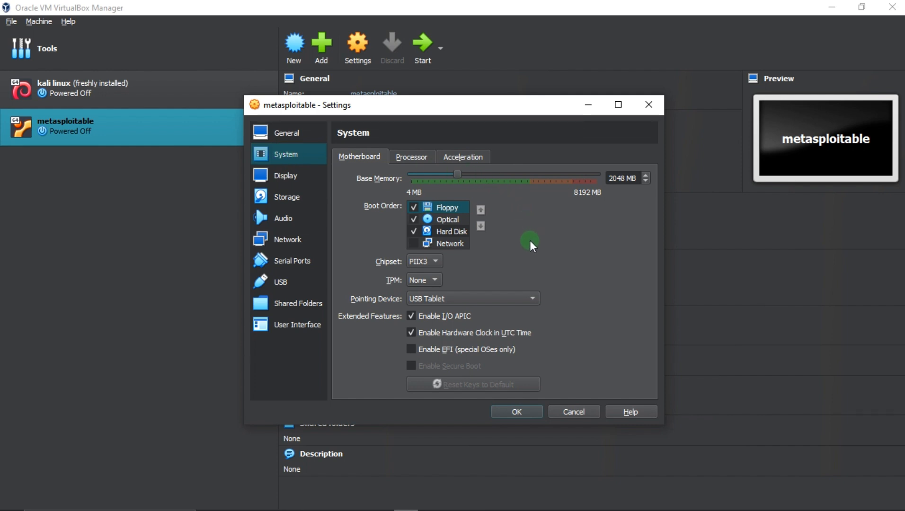
left_click(414, 158)
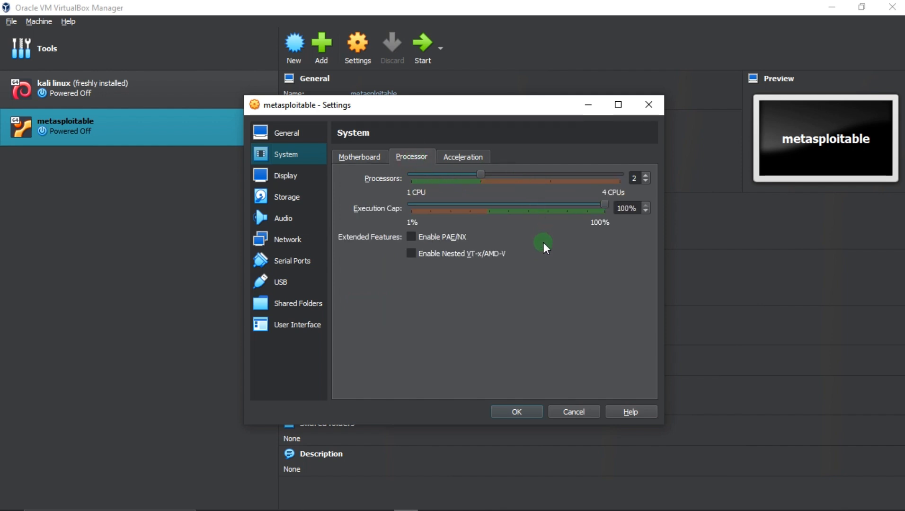
left_click(474, 160)
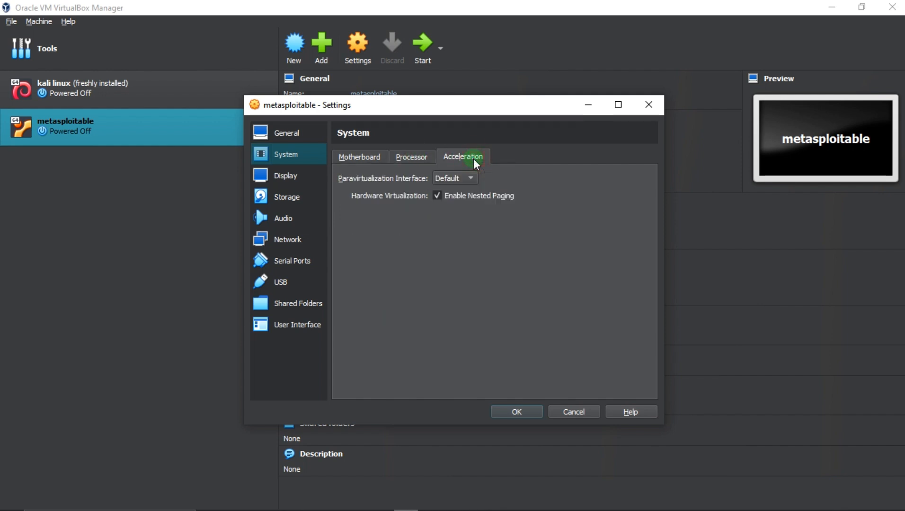
left_click(295, 179)
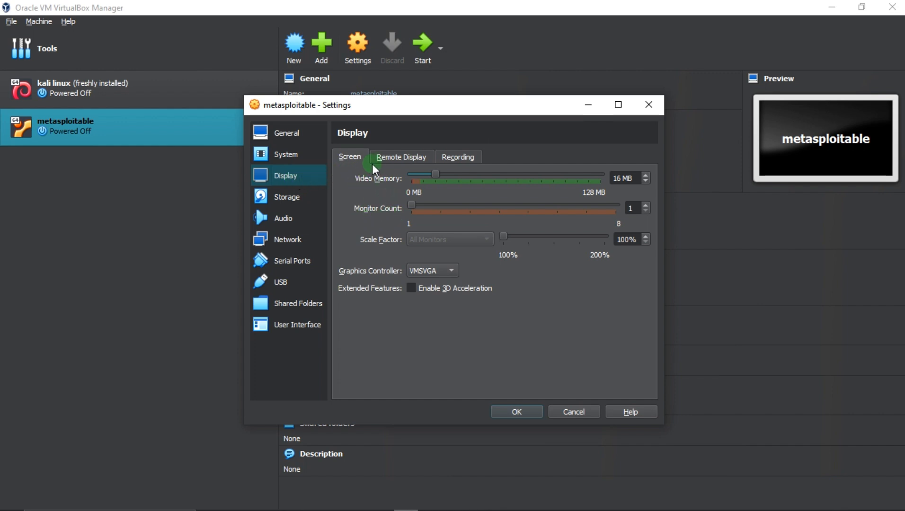
left_click(391, 161)
left_click(440, 160)
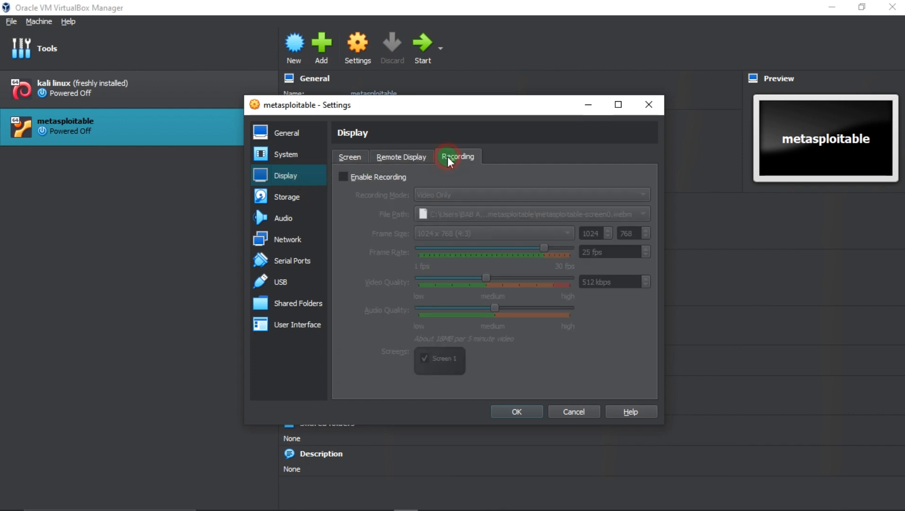
left_click(354, 159)
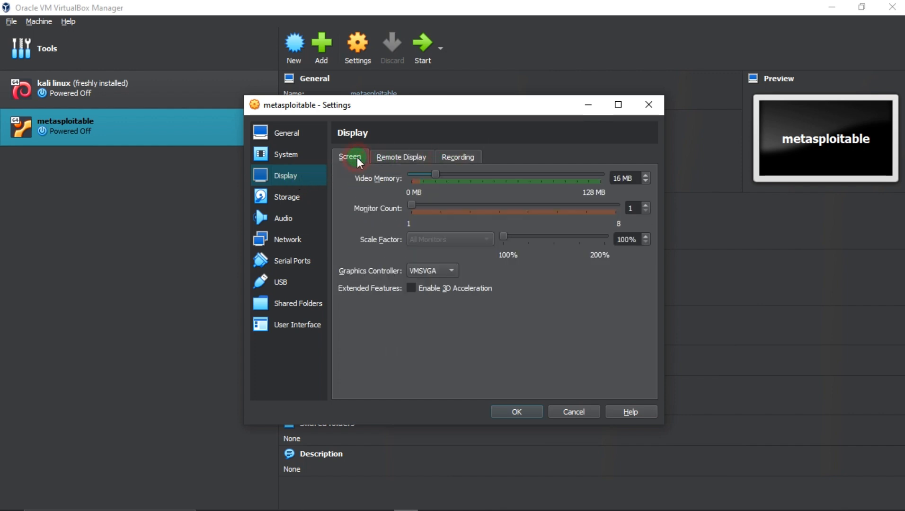
left_click(456, 158)
left_click(349, 158)
Attach the Metasploitable.vmdk hard disk from Downloads > Compressed > metasploitable-linux-2.0.0 > Metasploitable2-Linux to the machine's IDE controller
left_click(304, 198)
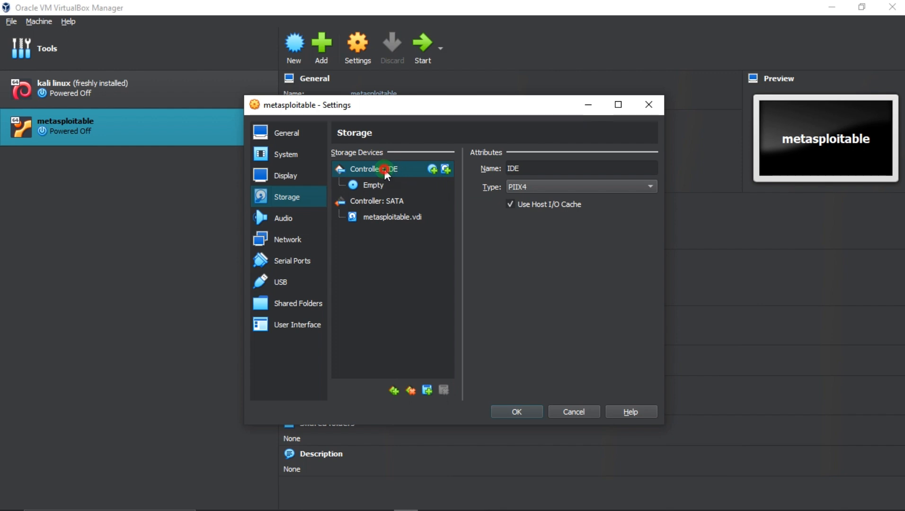
left_click(427, 389)
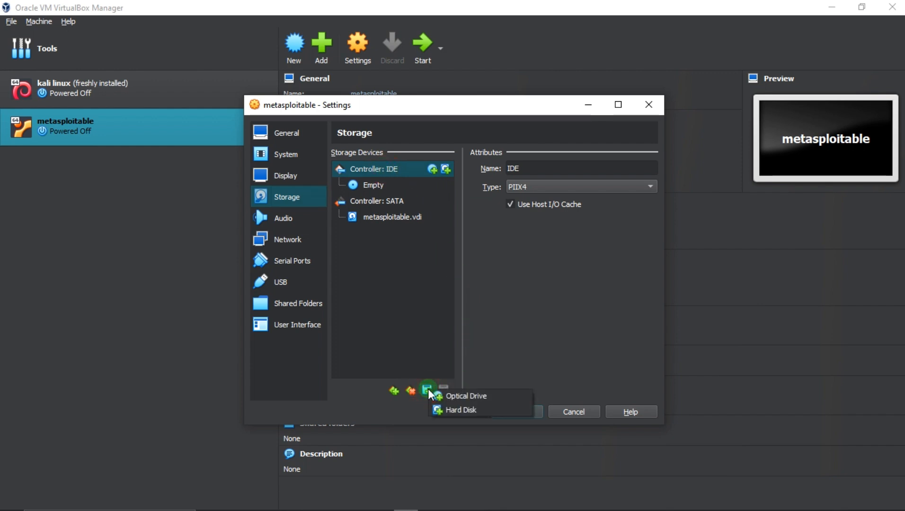
left_click(453, 409)
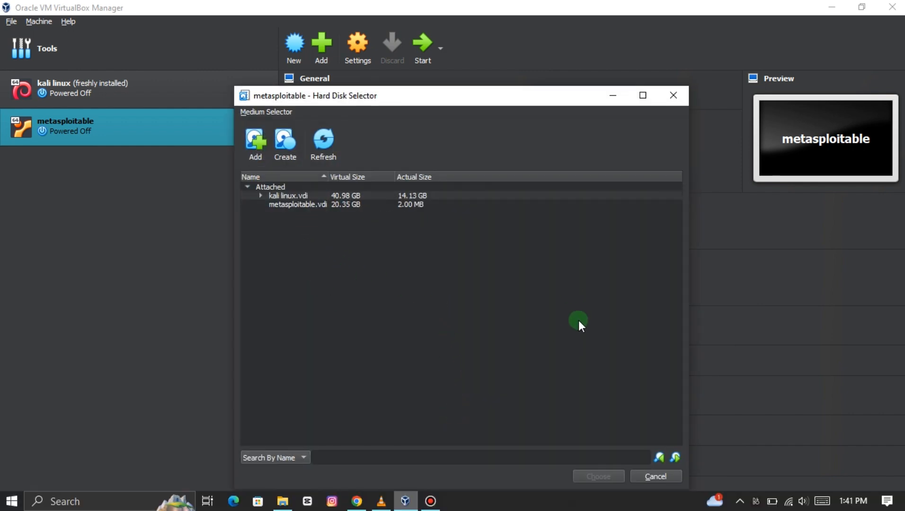
left_click(254, 145)
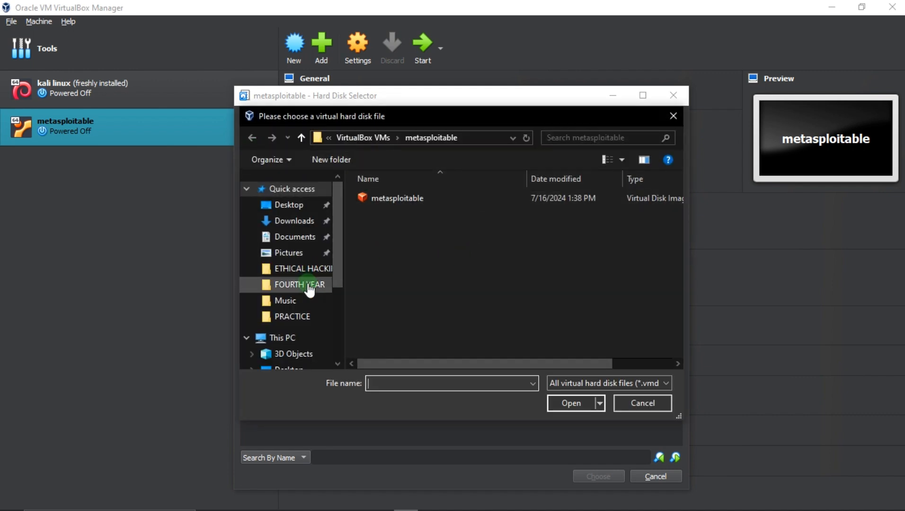
left_click(293, 220)
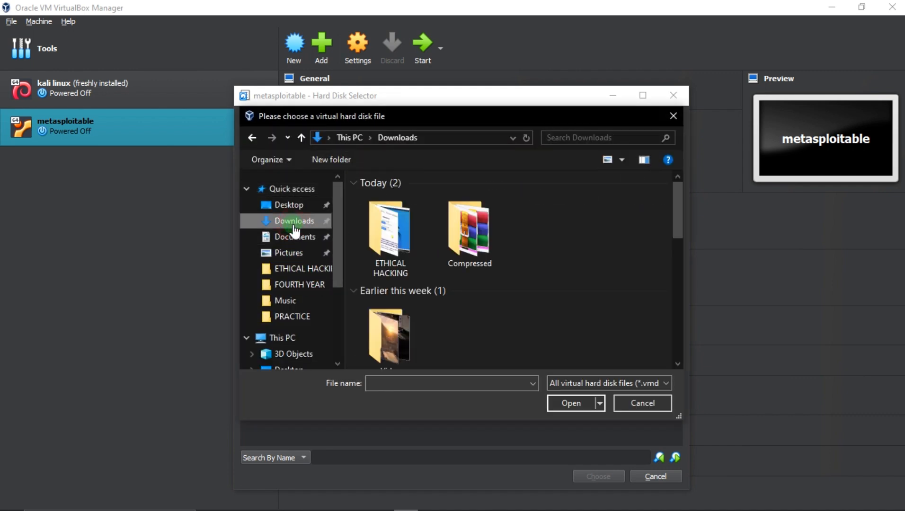
left_click(473, 246)
double_click(473, 247)
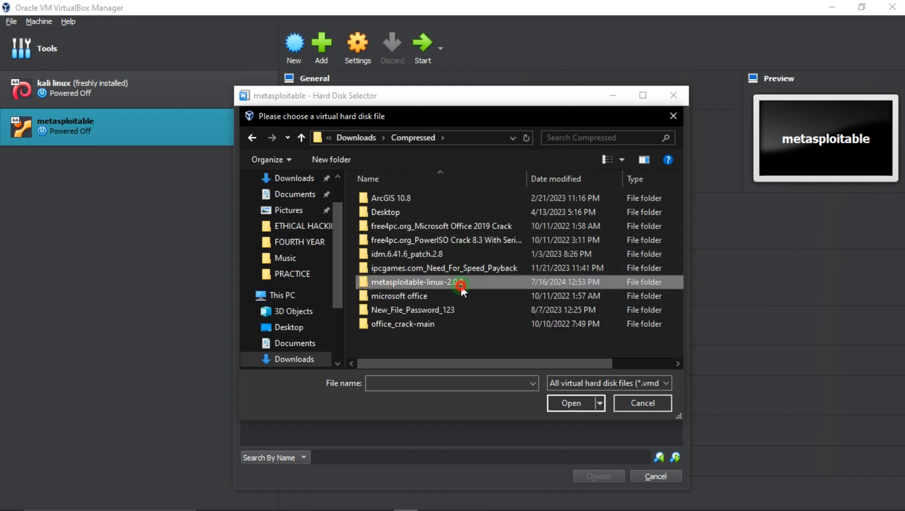
double_click(460, 283)
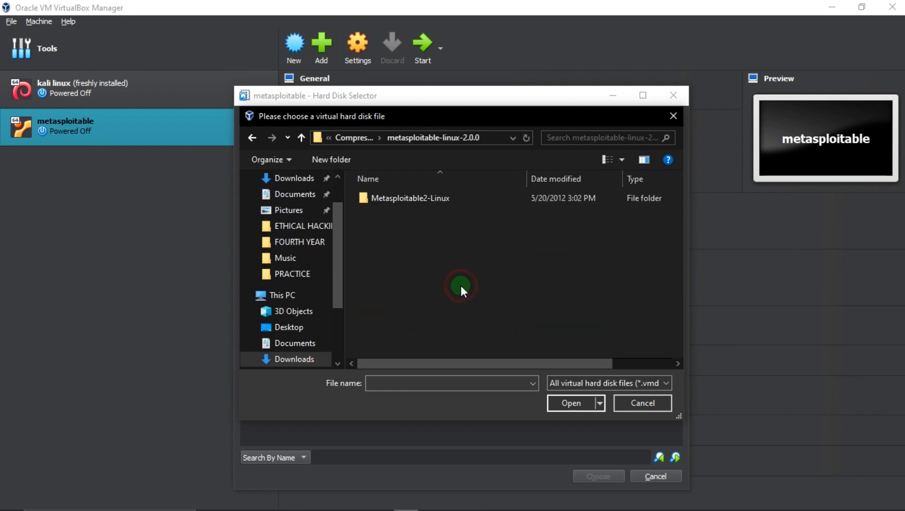
double_click(454, 202)
left_click(454, 202)
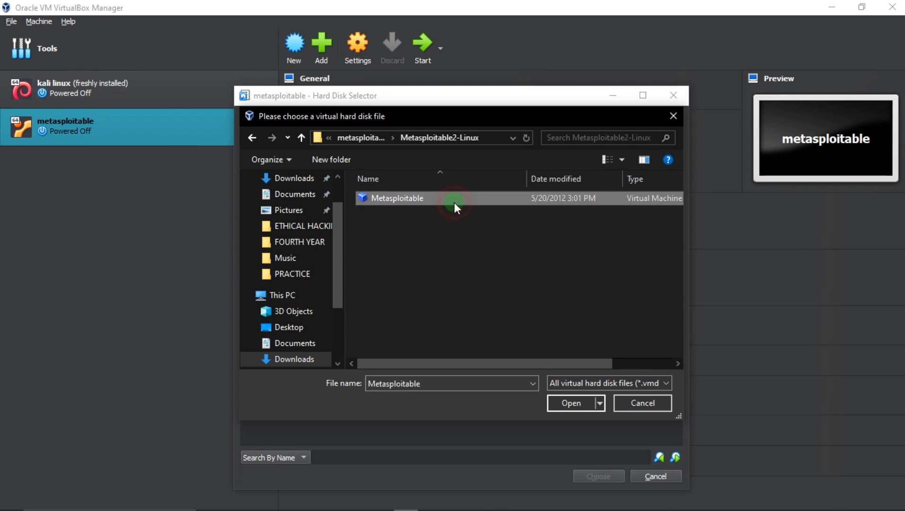
left_click(570, 403)
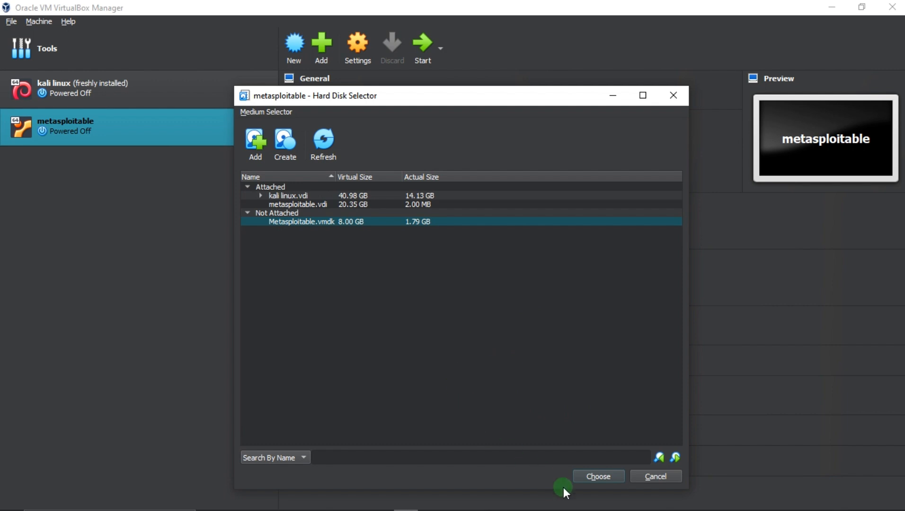
left_click(595, 478)
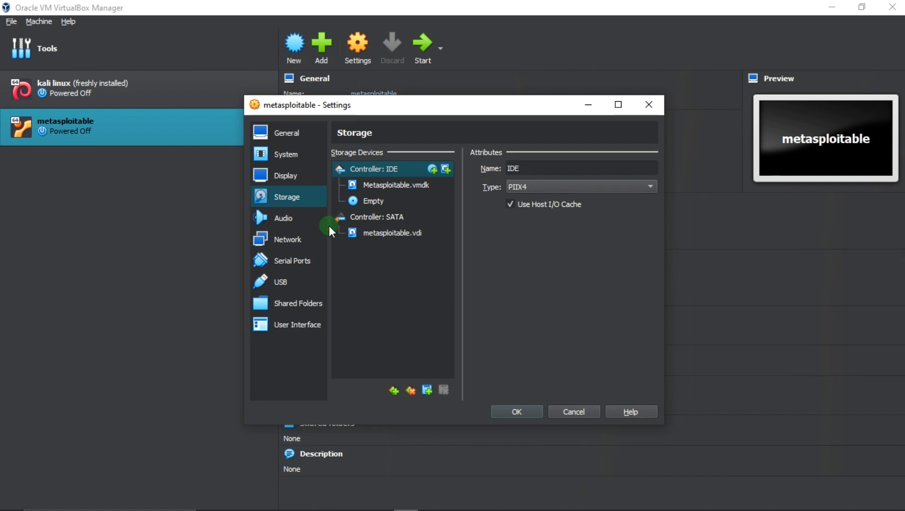
Attach network Adapter 1 to Bridged Adapter and save the machine's settings
left_click(299, 246)
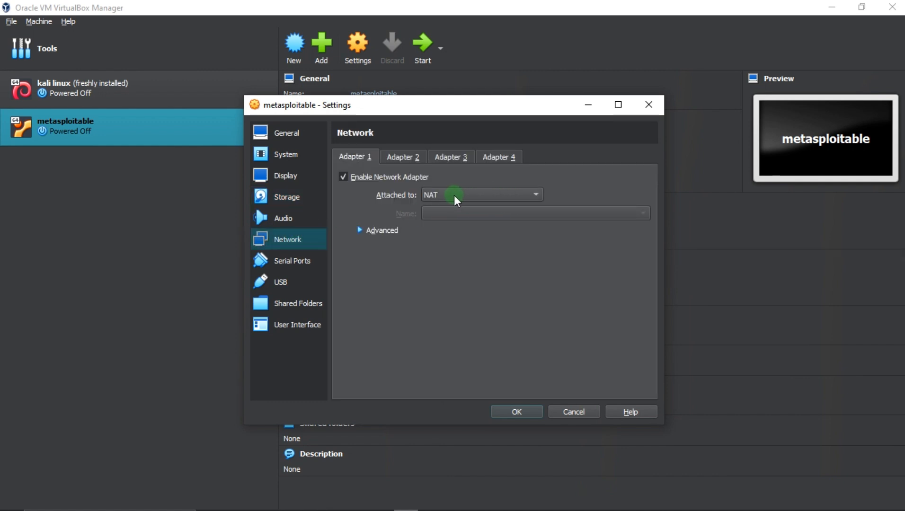
left_click(539, 196)
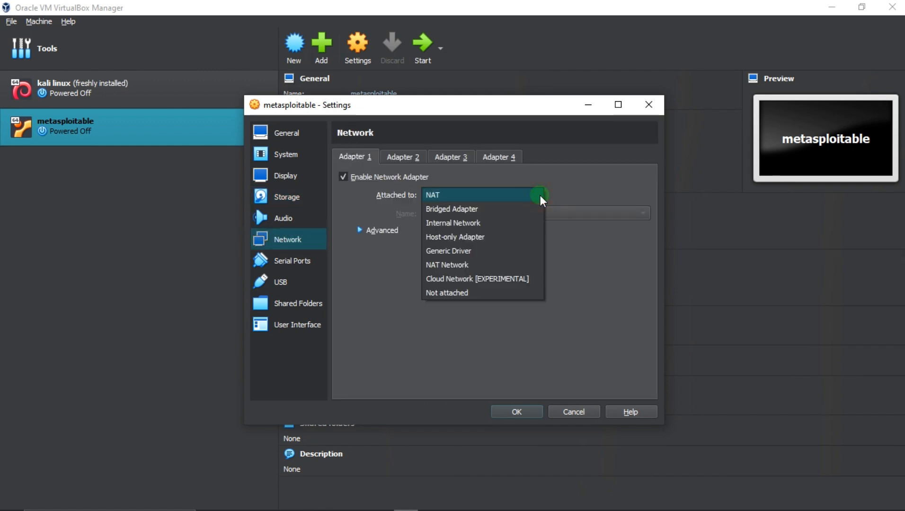
left_click(510, 211)
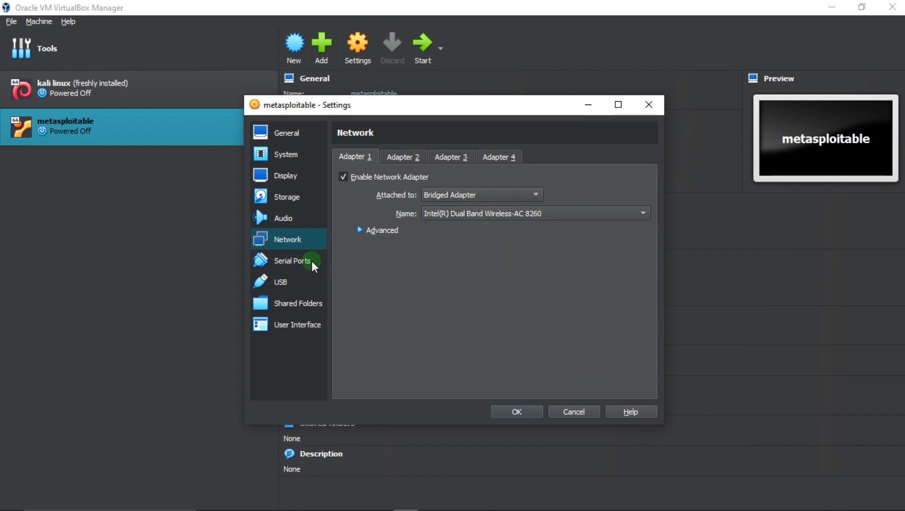
left_click(506, 415)
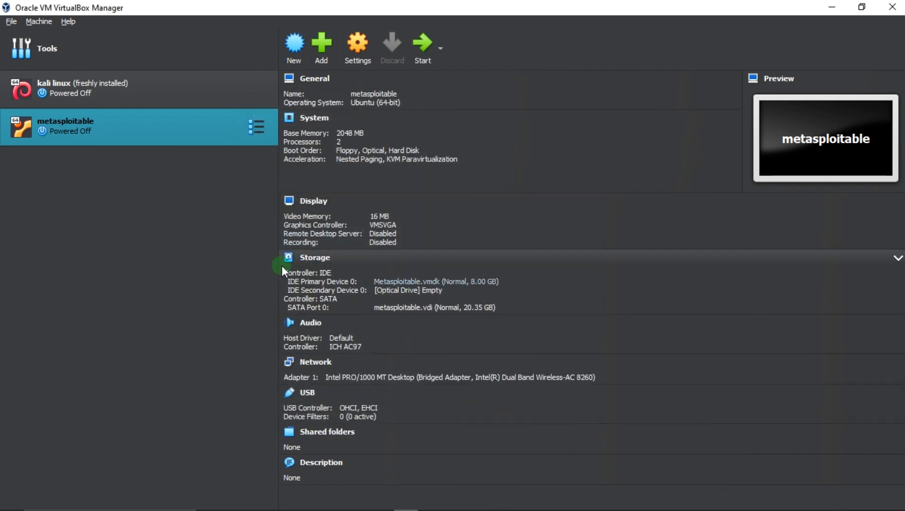
Start the metasploitable virtual machine and dismiss the auto capture keyboard notification
left_click(422, 48)
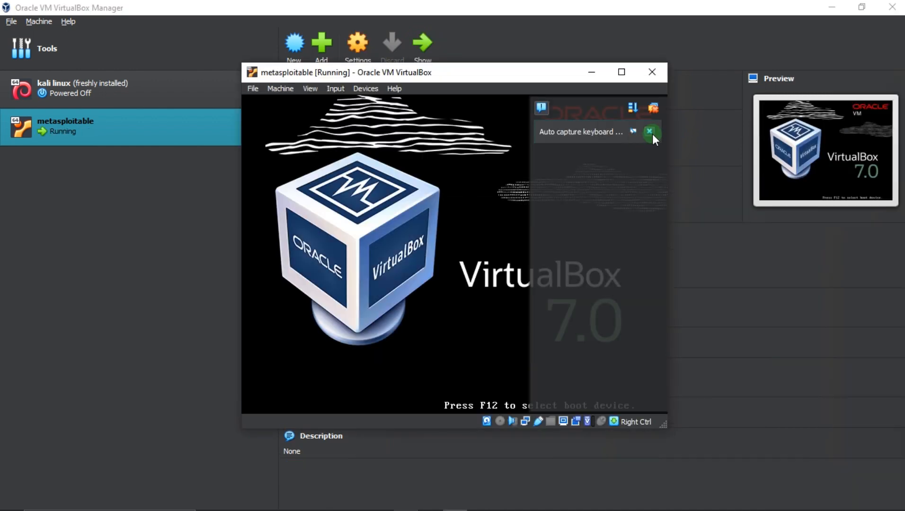
left_click(650, 132)
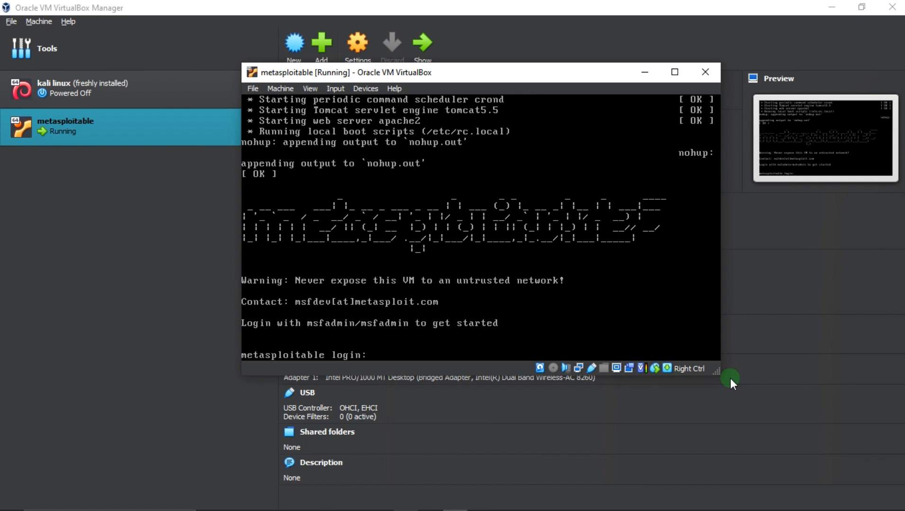
Try to log in at the metasploitable console with the login name from the welcome text and the account password
type("msfadmin")
key("Return")
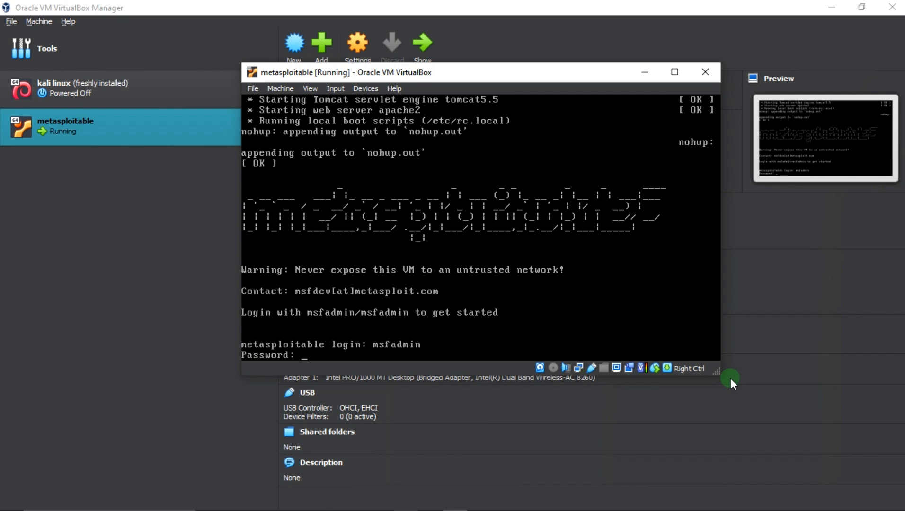
key("Return")
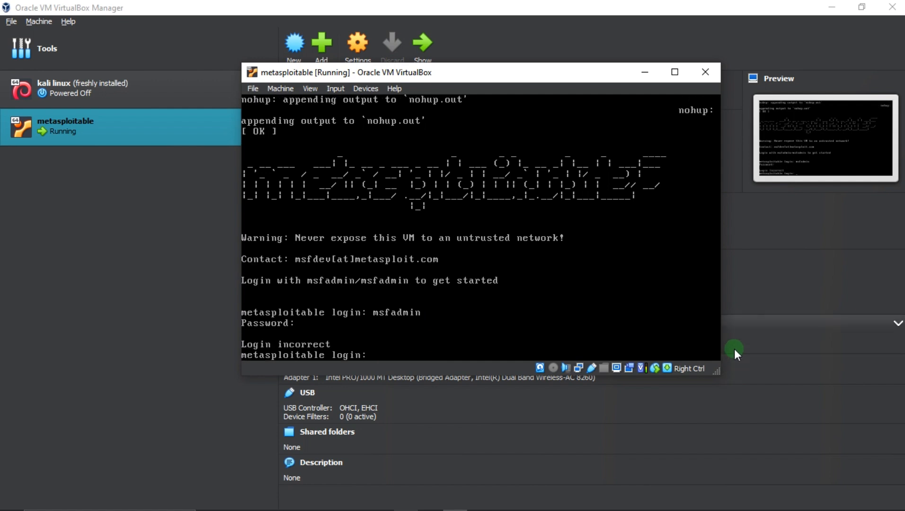
Log in to the metasploitable console again, entering the login name given in the welcome text and the account password
type("msfadmin")
key("Return")
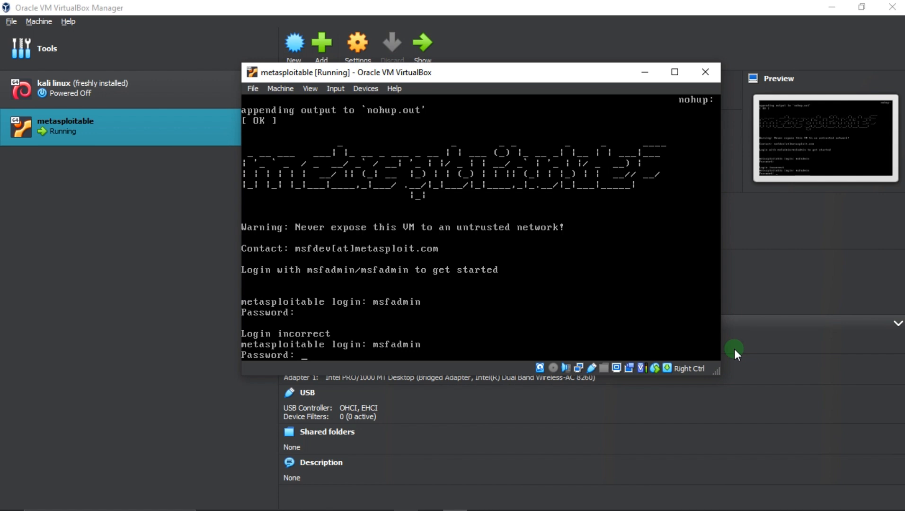
key("Return")
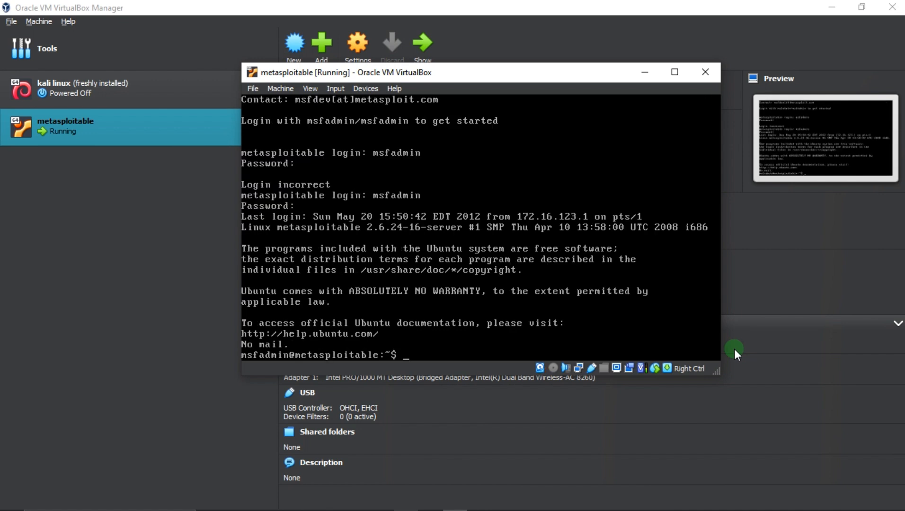